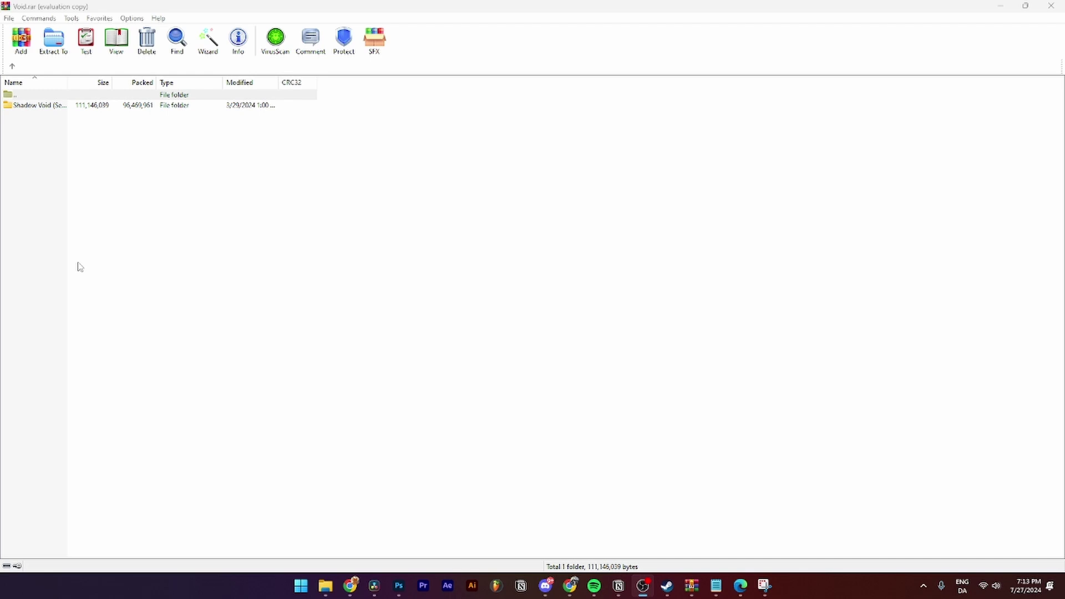
Select the Shadow Void folder in the Void.rar archive listing
click(38, 105)
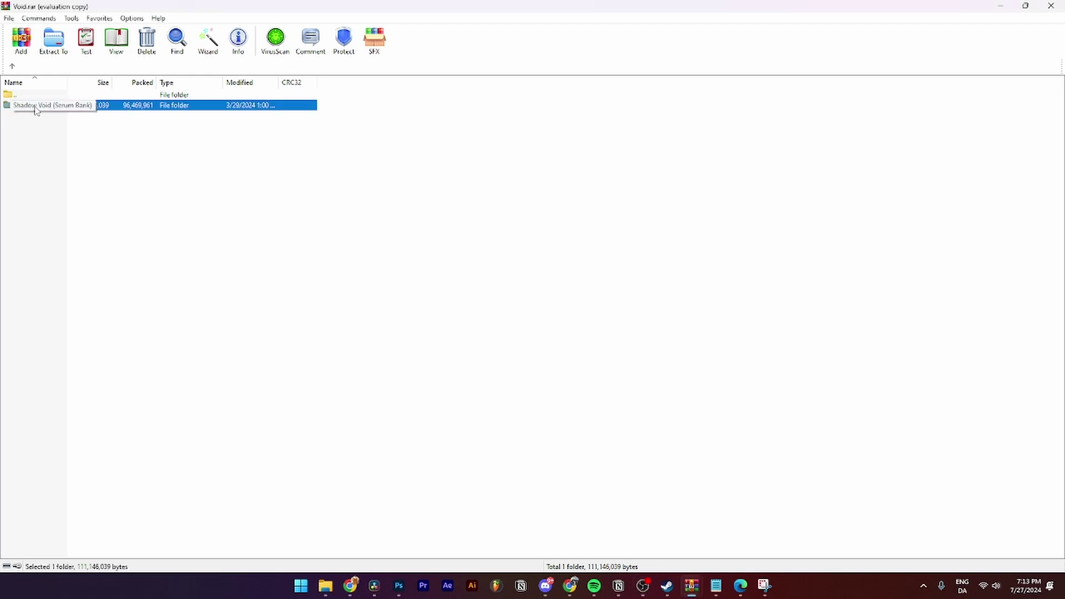
Extract Shadow Void to Documents > Xfer > Serum Presets > Presets
click(55, 41)
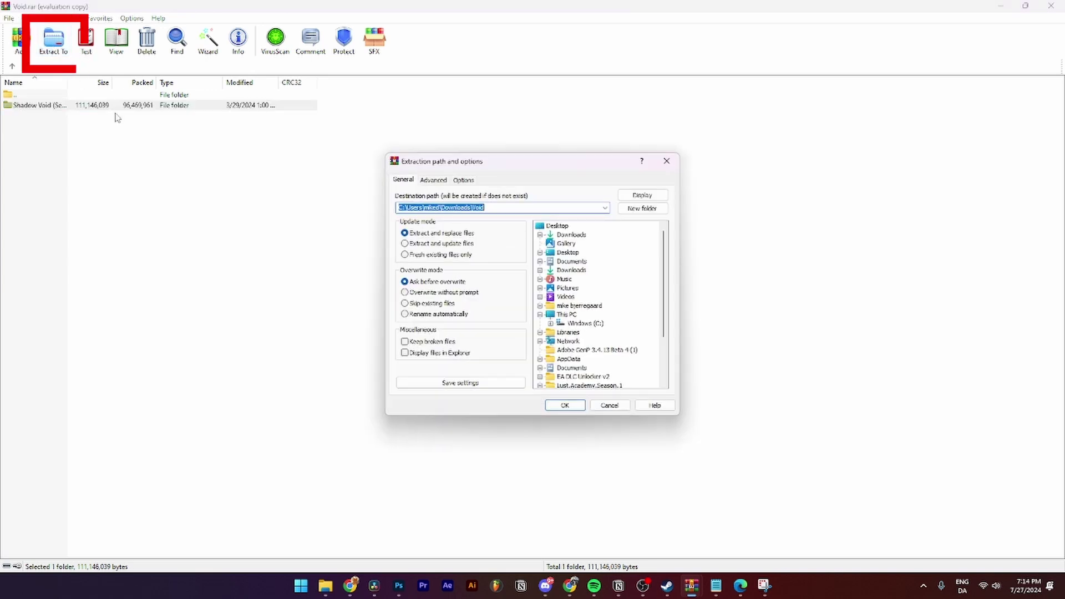
click(541, 253)
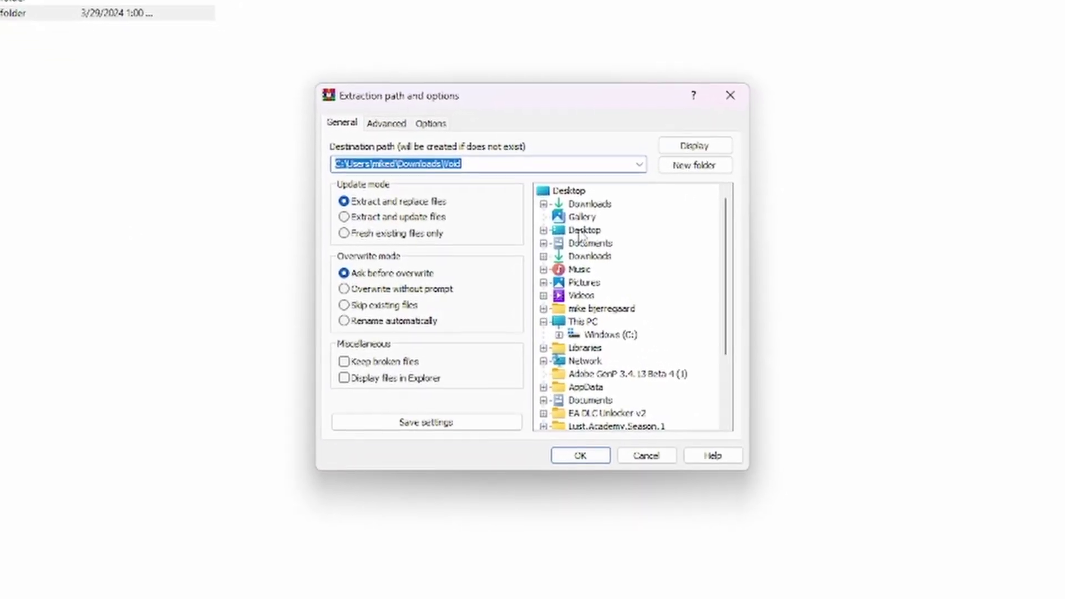
click(592, 402)
double_click(593, 404)
scroll(624, 328, down, 3)
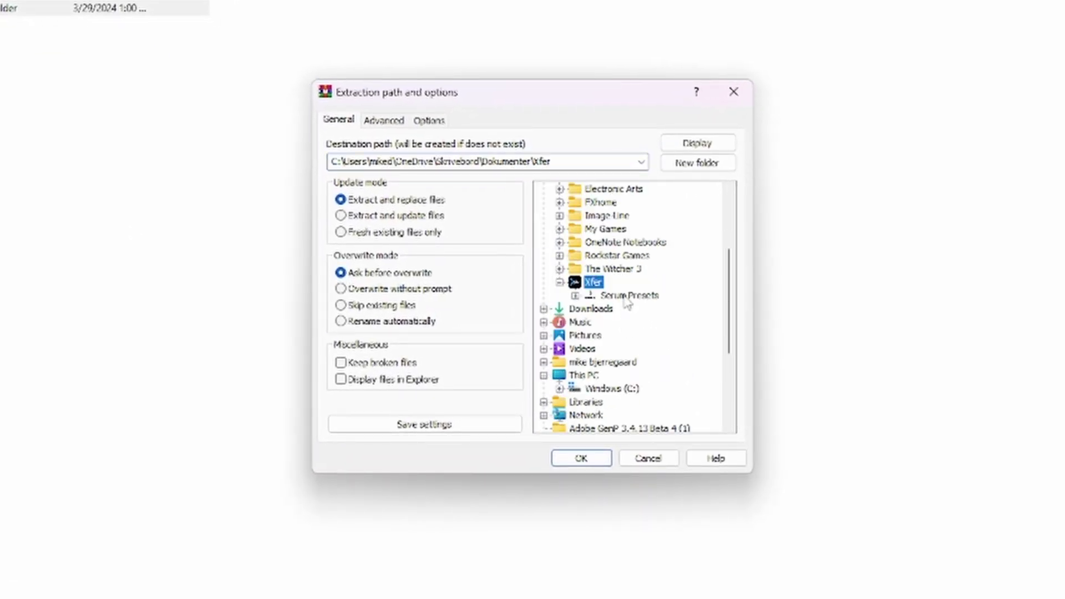
double_click(628, 296)
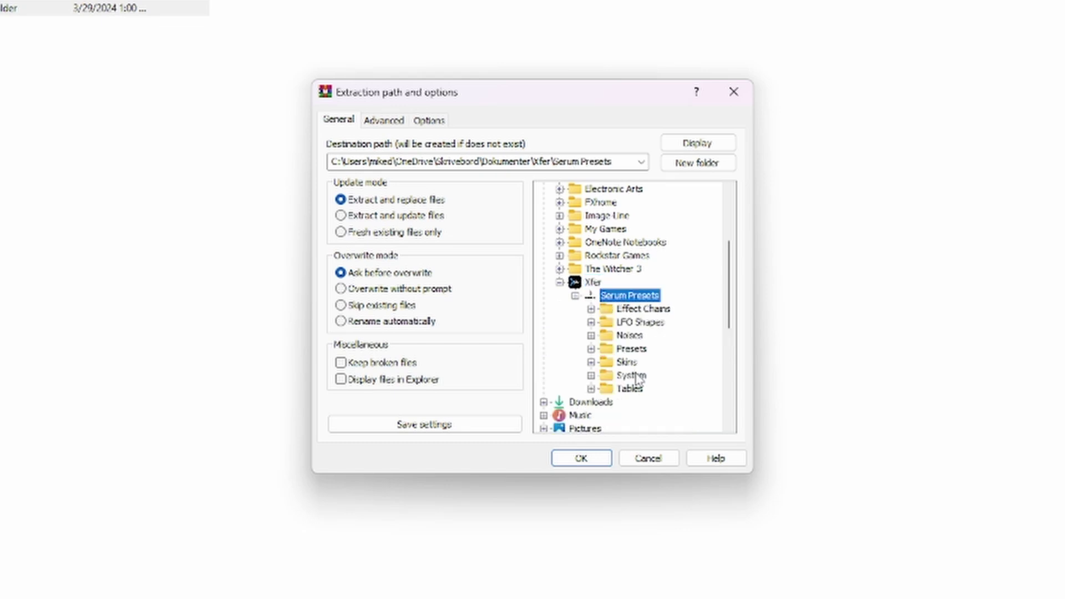
double_click(630, 348)
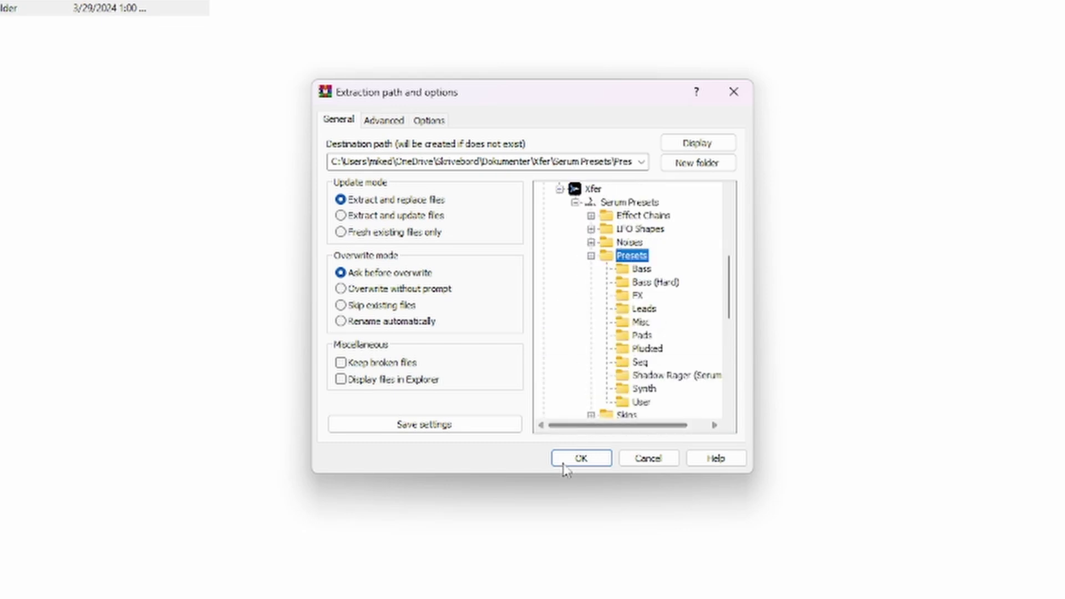
click(581, 459)
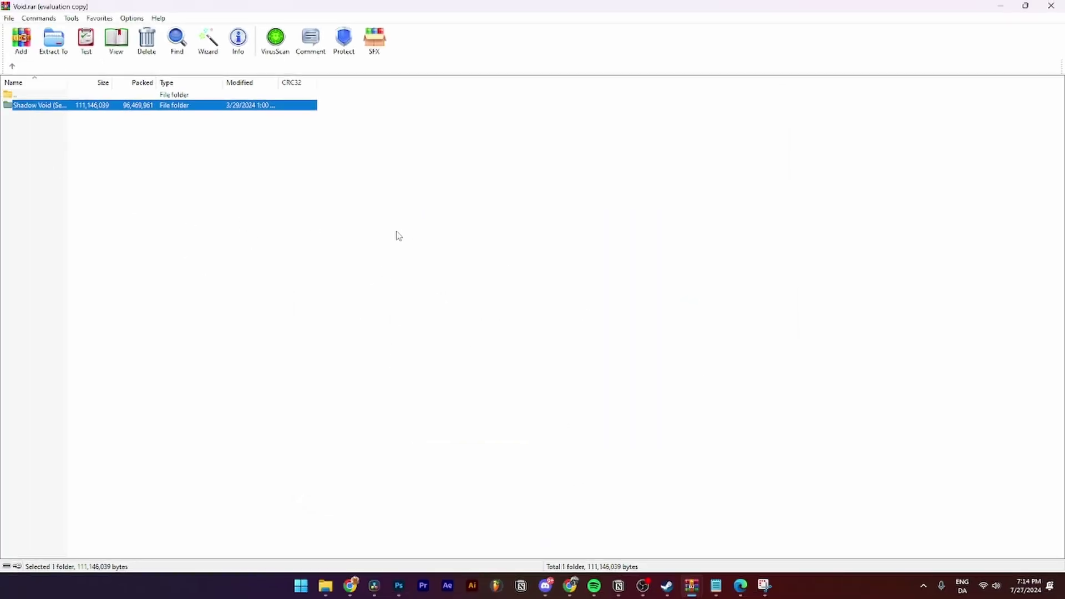
Add Serum as a new FL Studio channel and open its preset menu showing Shadow Void (Serum Bank)
click(497, 585)
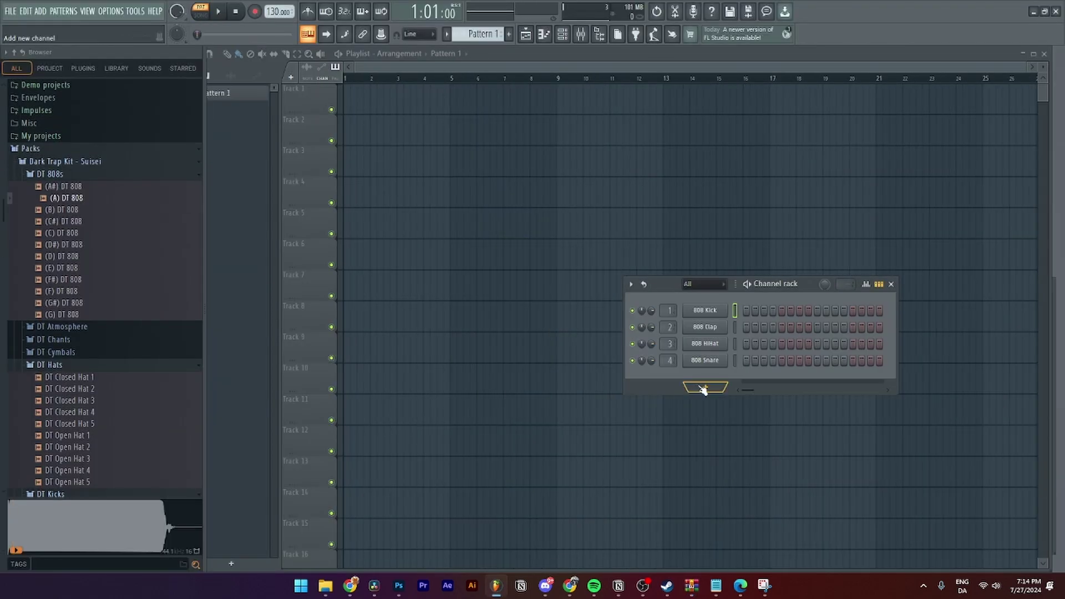
click(704, 388)
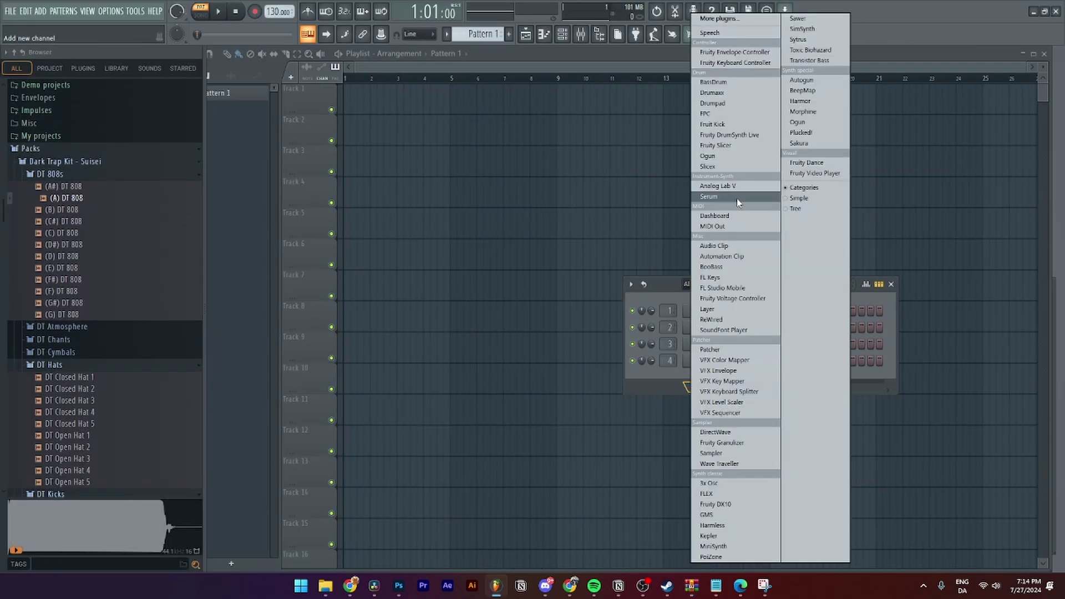
click(713, 196)
click(568, 191)
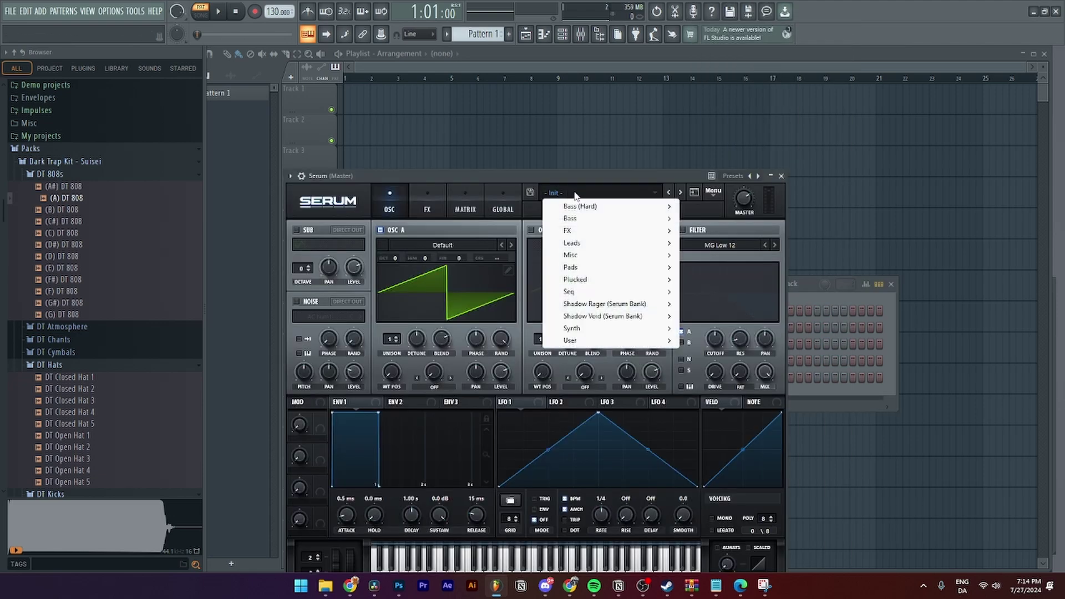